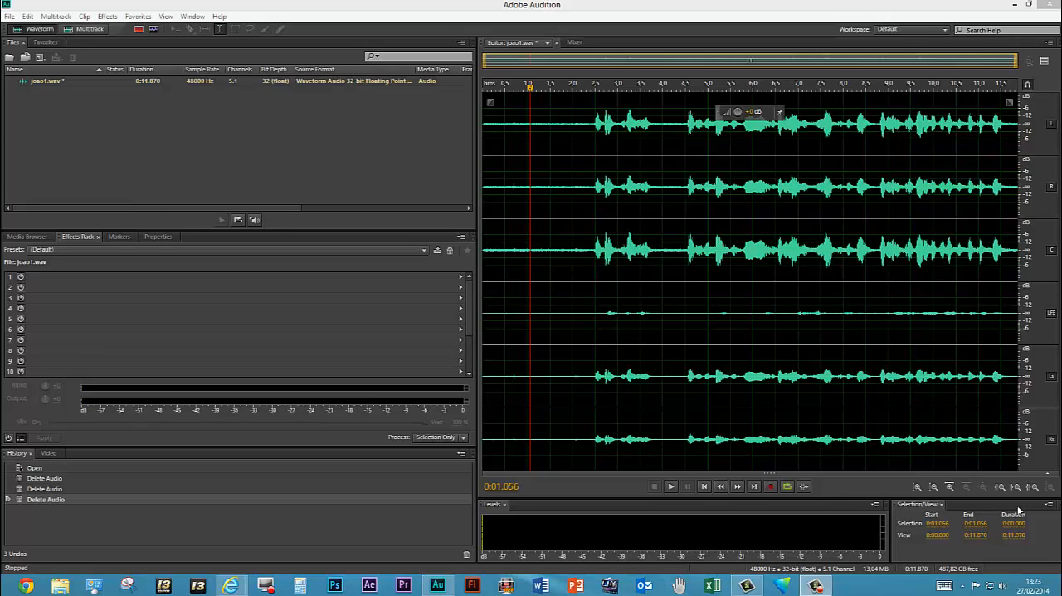
Play joao1.wav from the beginning to hear the background noise, and stop playback
click(530, 87)
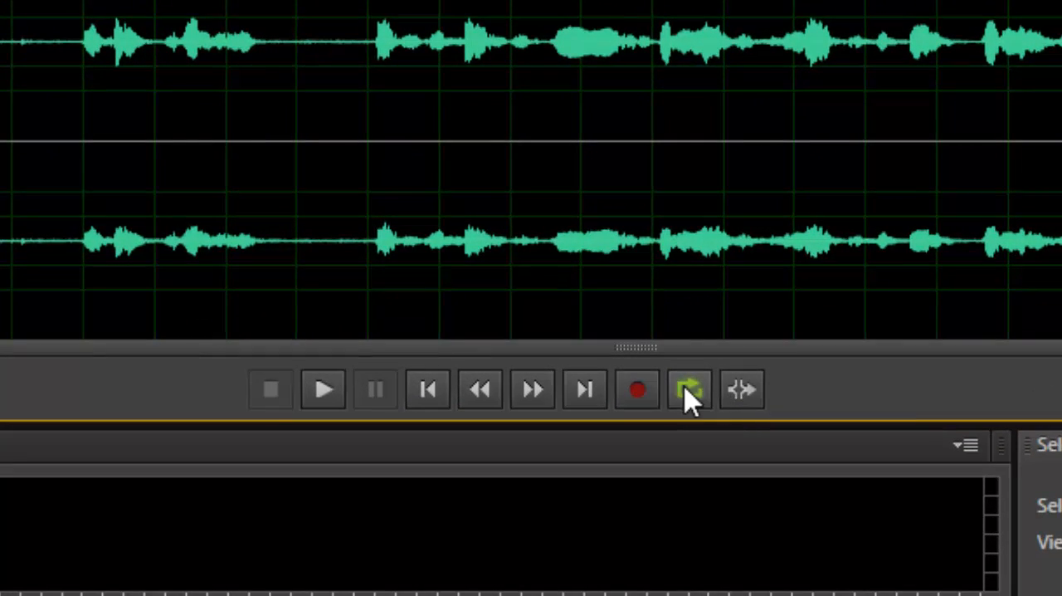
click(322, 391)
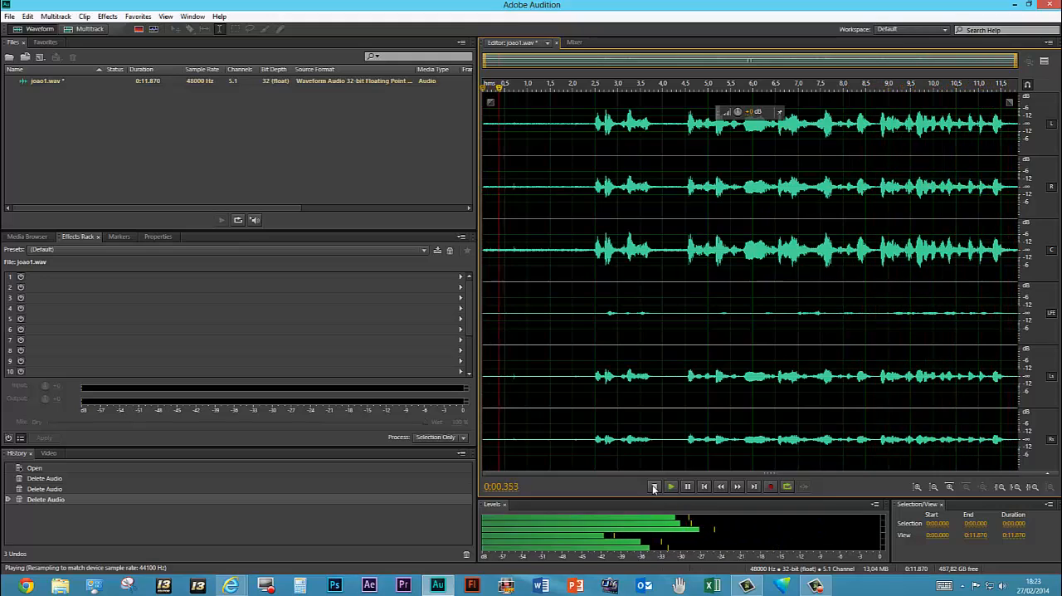
click(653, 487)
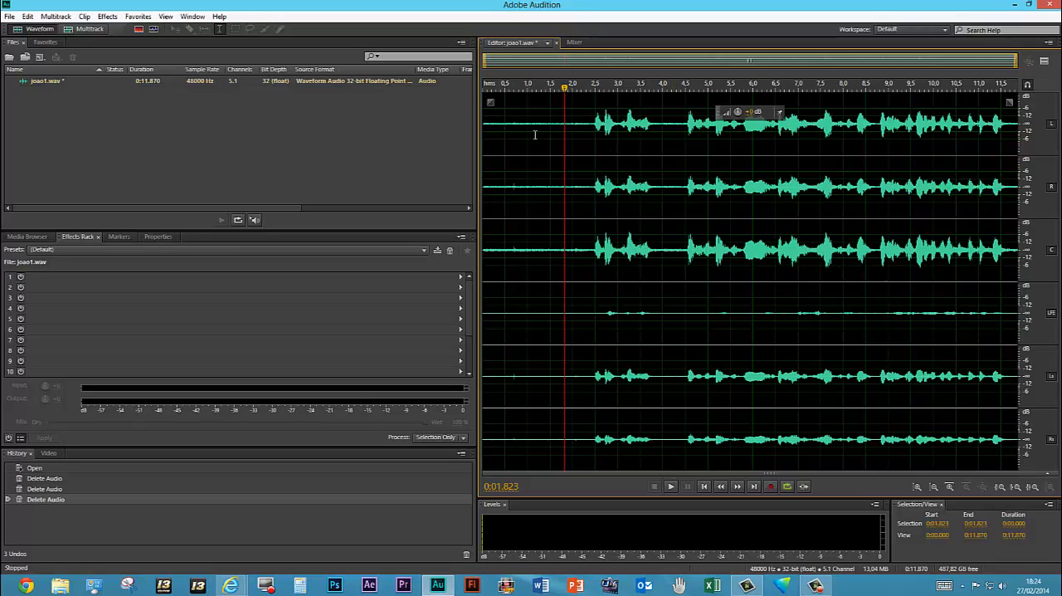
Select about the first 0.6 seconds of background noise before the speech, and play the selection to check it
drag(485, 122, 518, 128)
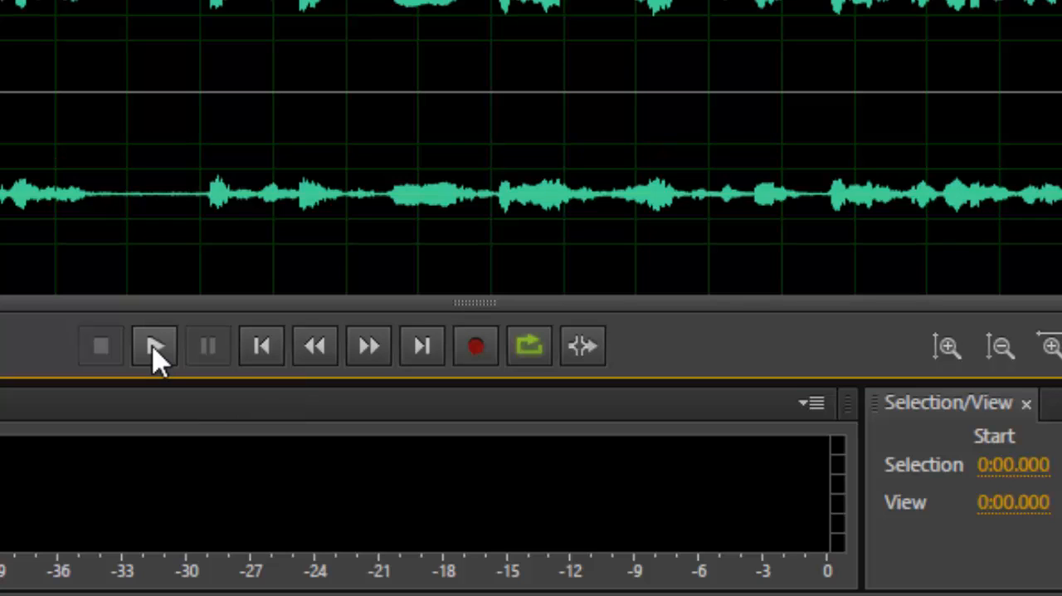
click(156, 347)
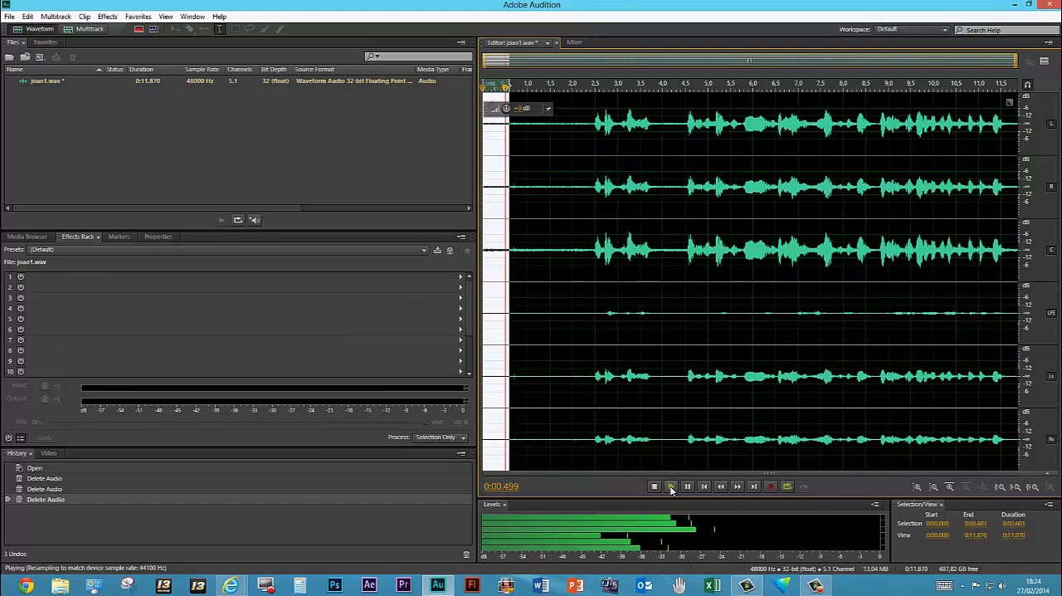
click(654, 487)
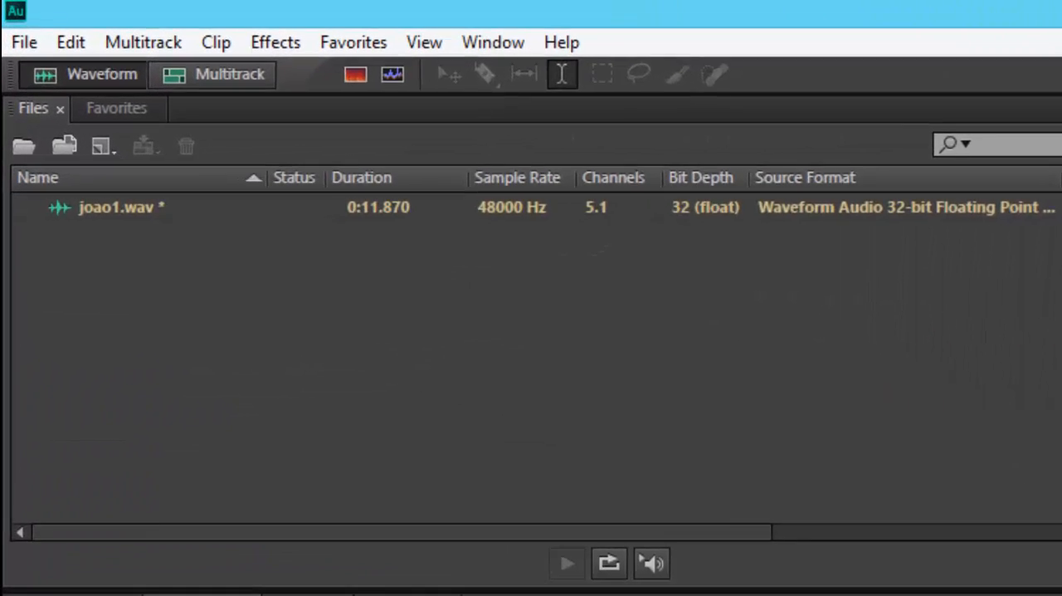
Capture a noise print from the selected background noise and accept the alert
click(359, 55)
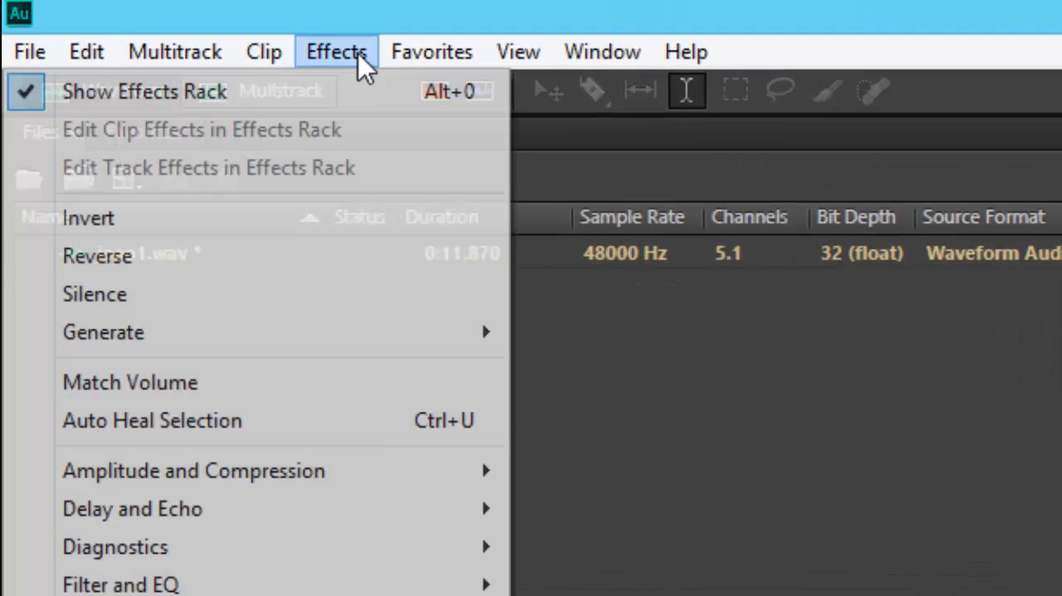
mouse_move(250, 545)
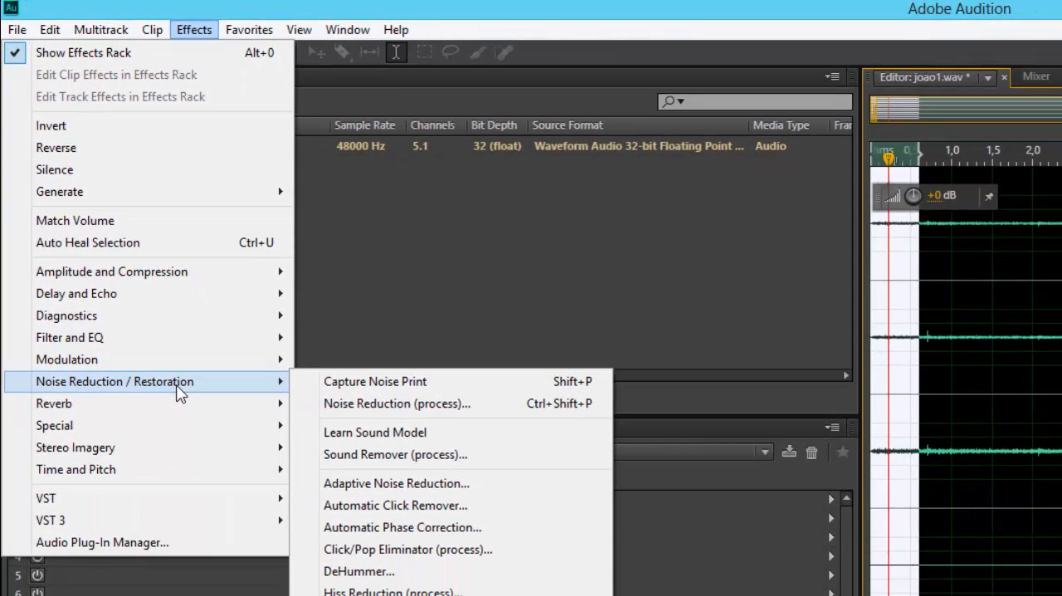
click(398, 383)
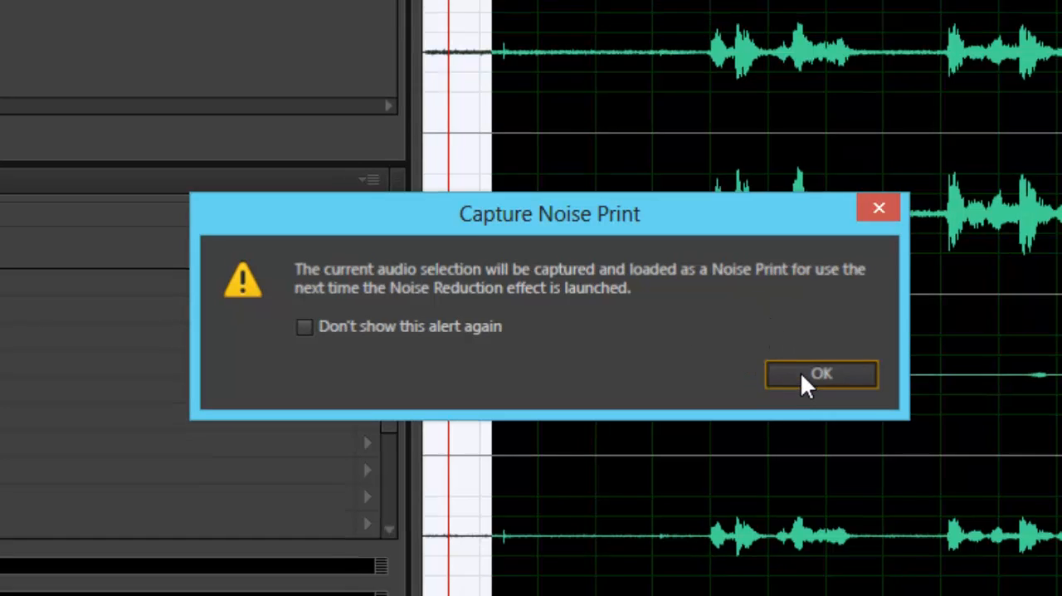
click(807, 375)
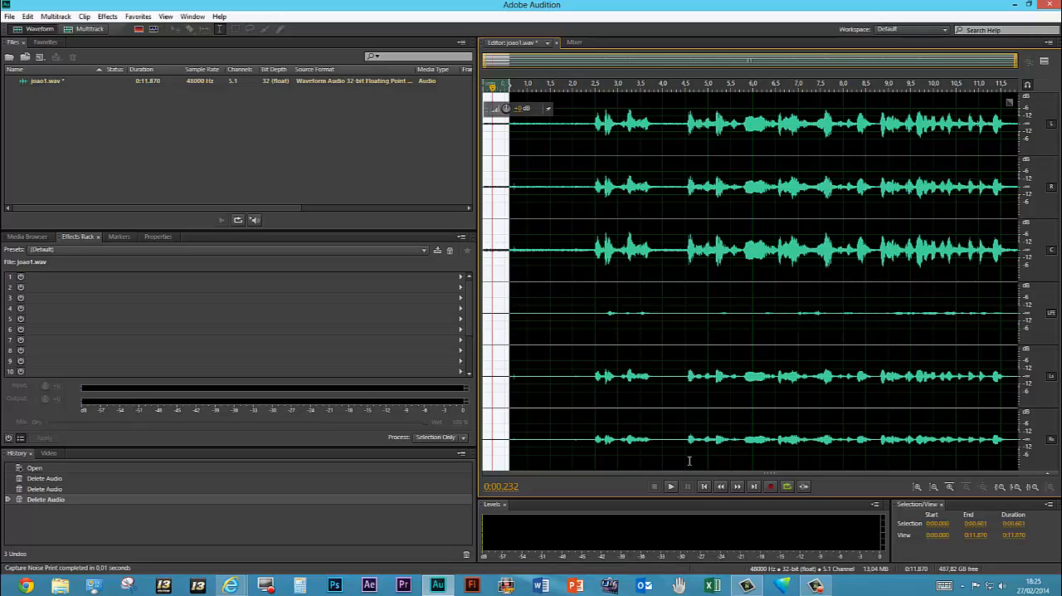
Clear the waveform selection and open the Noise Reduction (process) effect, moving its dialog clear of the waveform
click(534, 146)
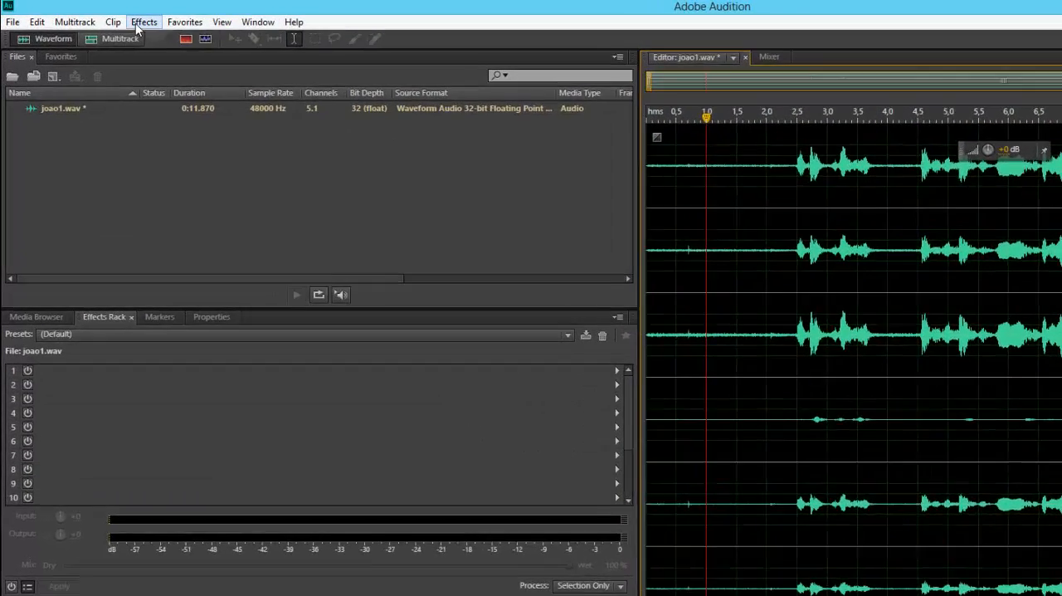
click(107, 16)
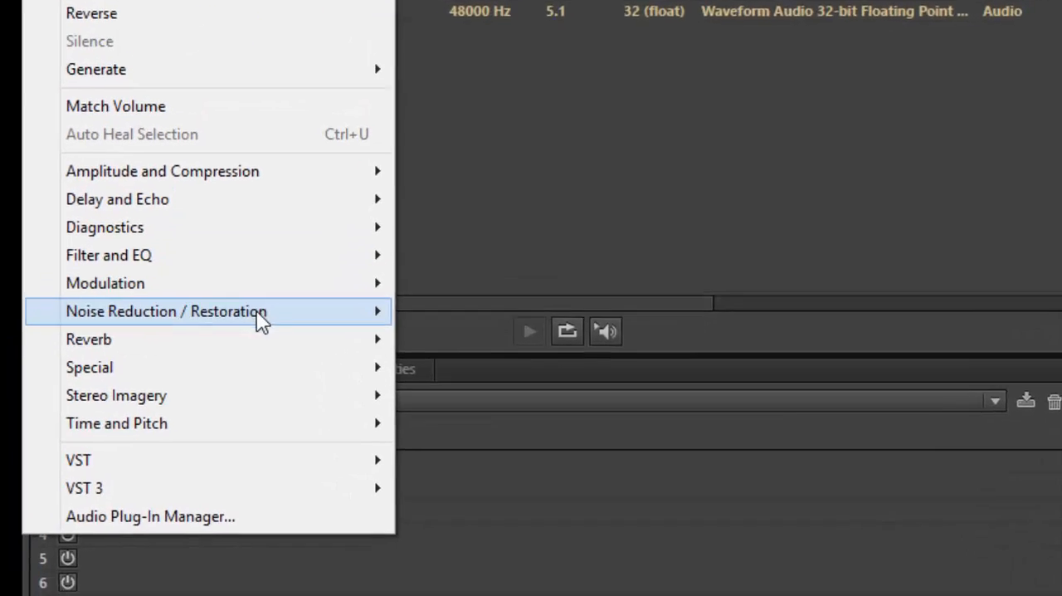
mouse_move(208, 426)
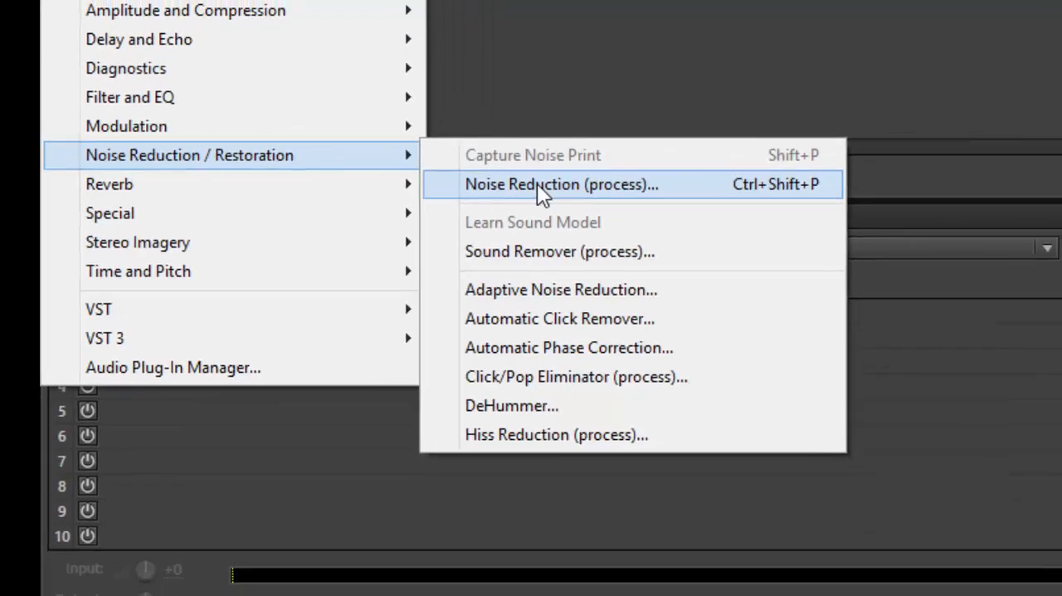
click(621, 170)
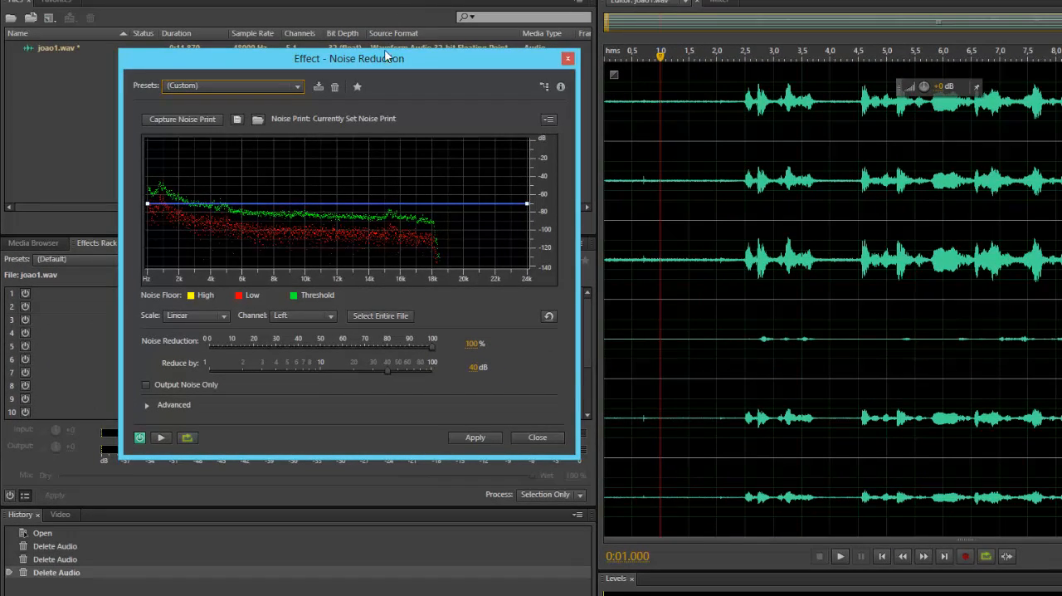
drag(386, 56, 351, 37)
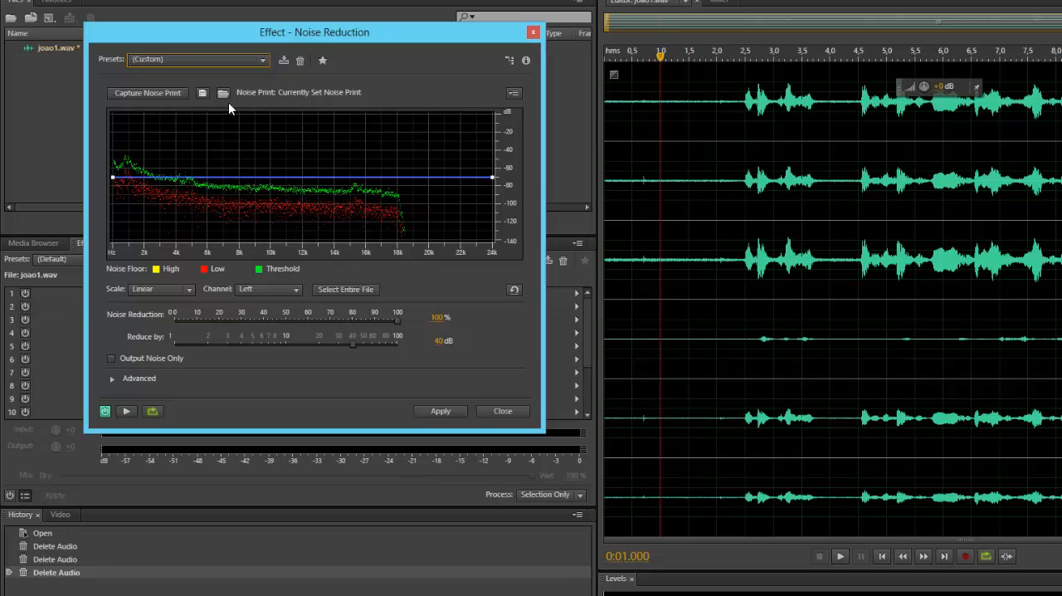
Preview the noise reduction with the effect switched off and on to compare, leaving the effect enabled
click(127, 412)
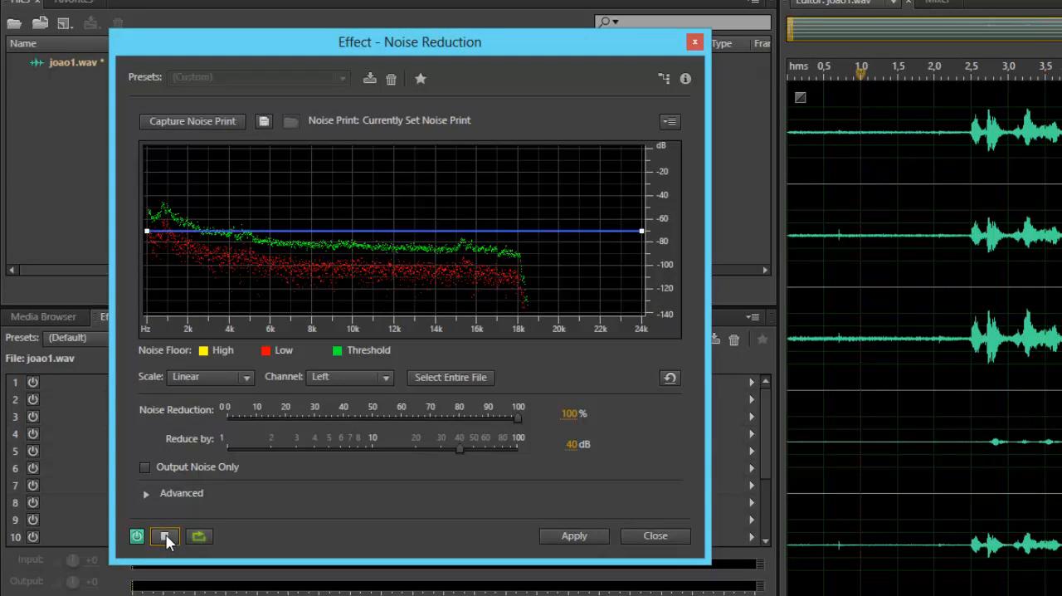
click(165, 537)
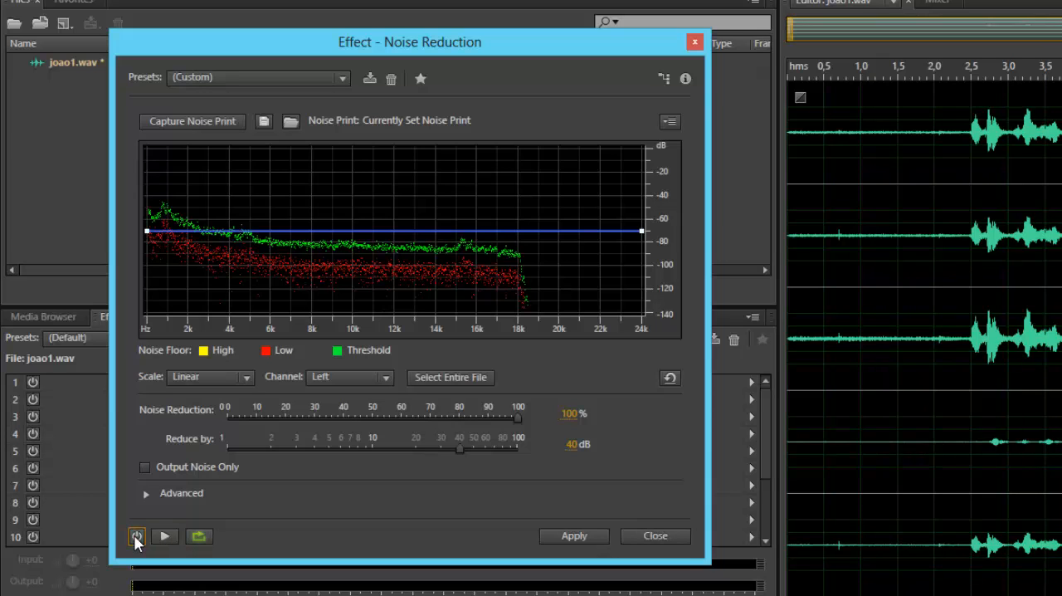
click(136, 536)
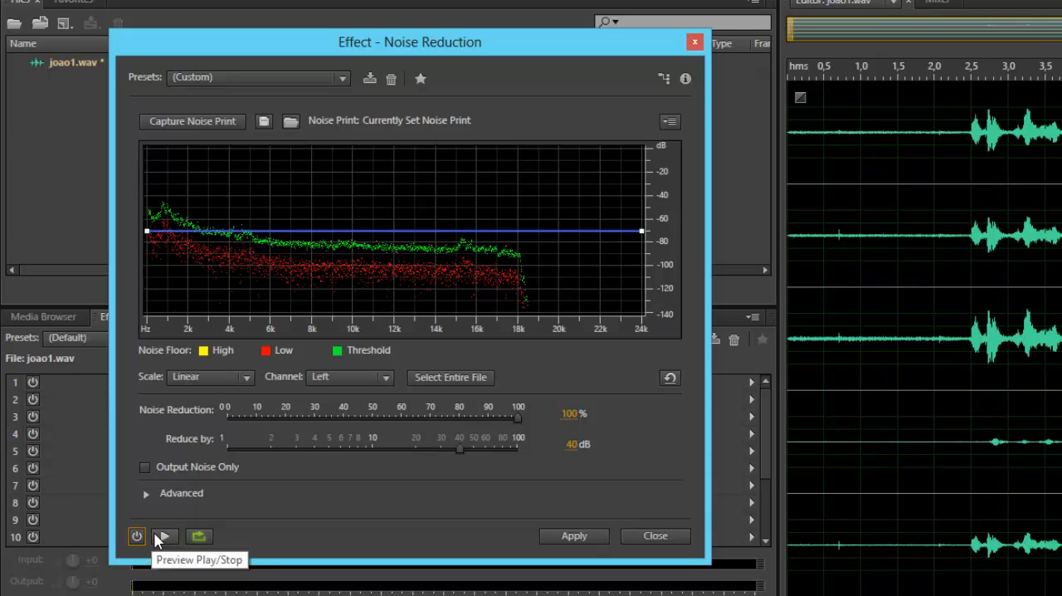
click(164, 537)
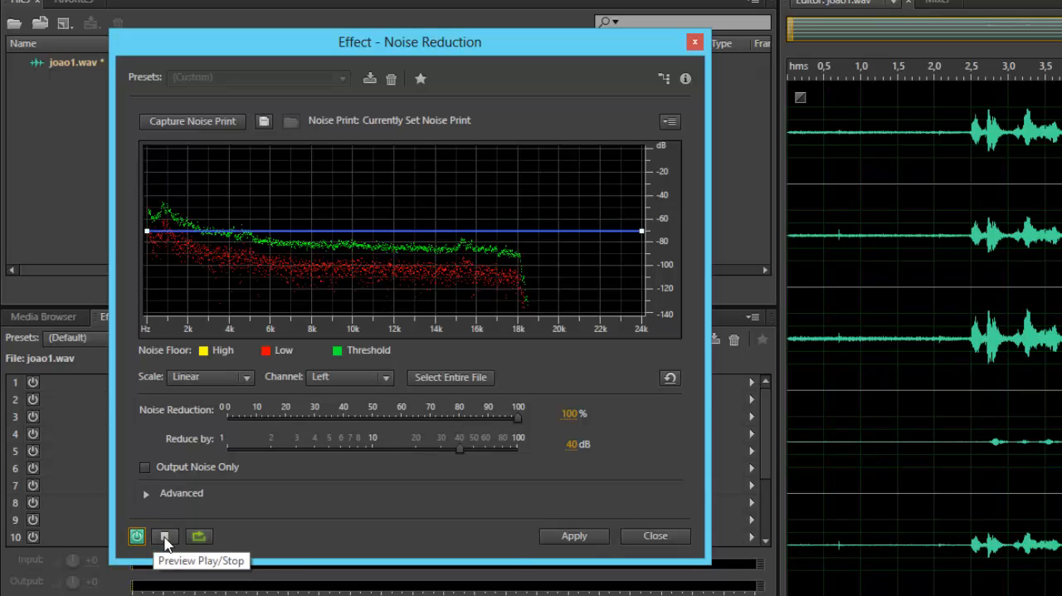
click(137, 540)
click(137, 537)
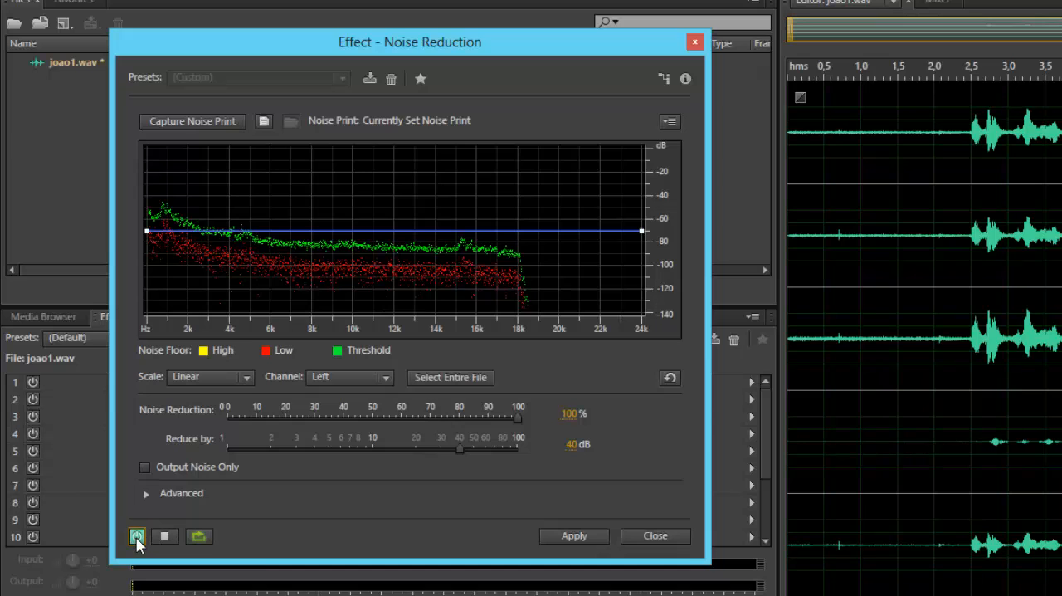
click(137, 537)
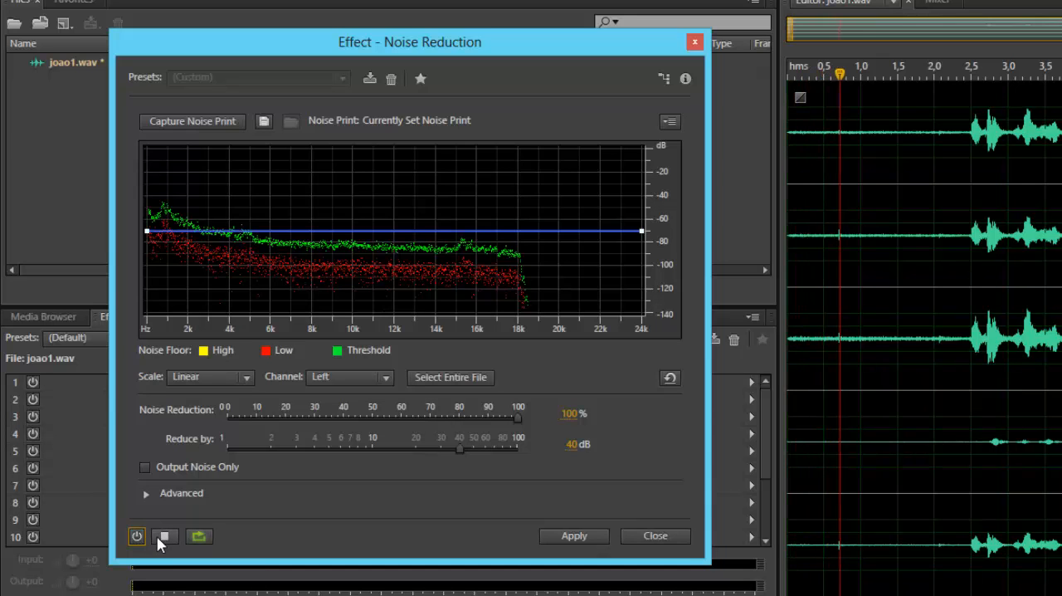
click(137, 537)
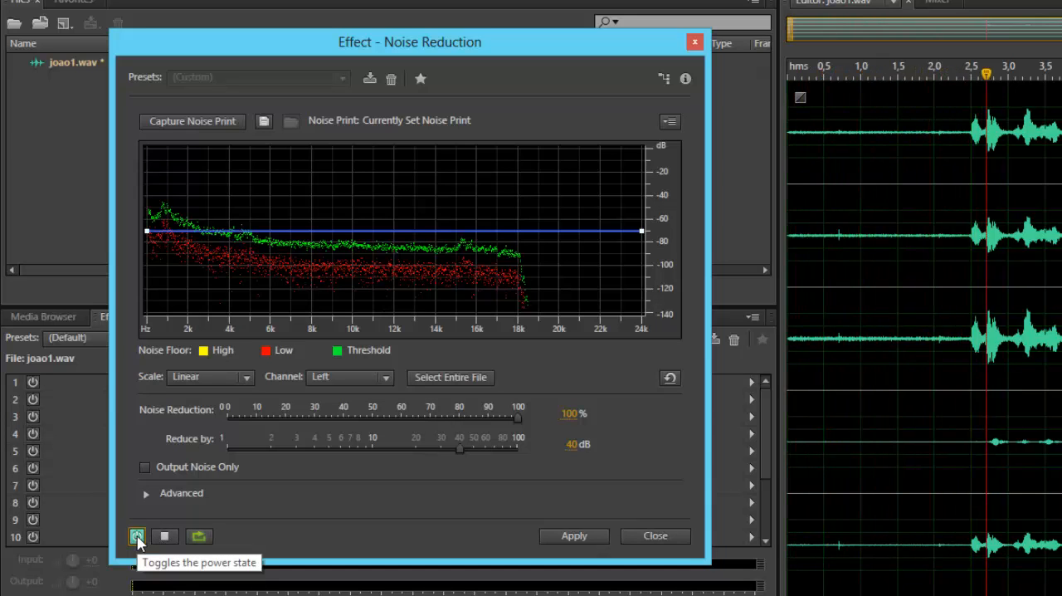
click(165, 537)
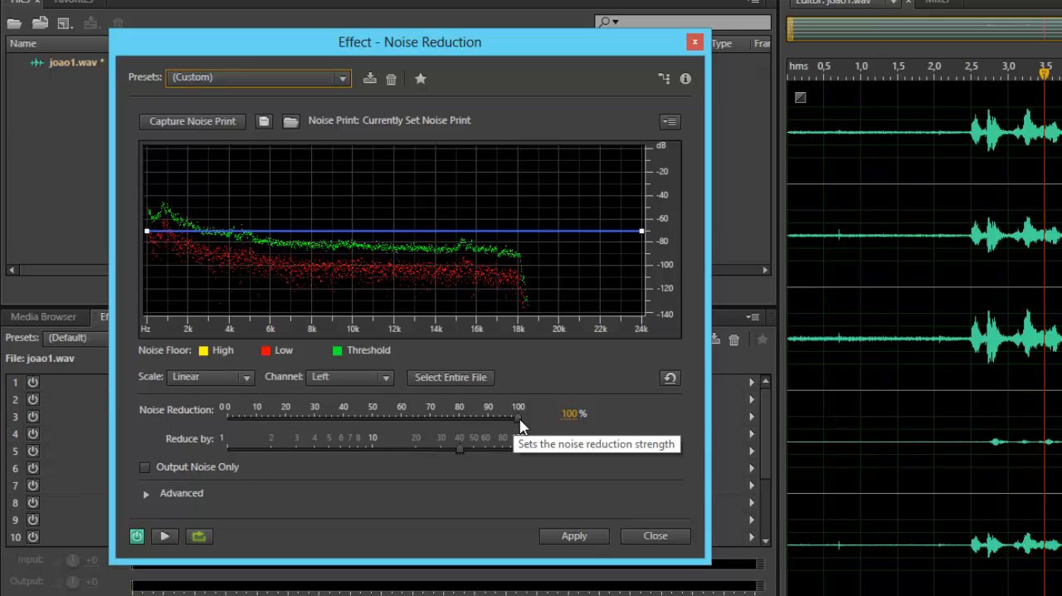
Try lowering the Noise Reduction strength to 56% and preview the effect
drag(514, 418, 540, 429)
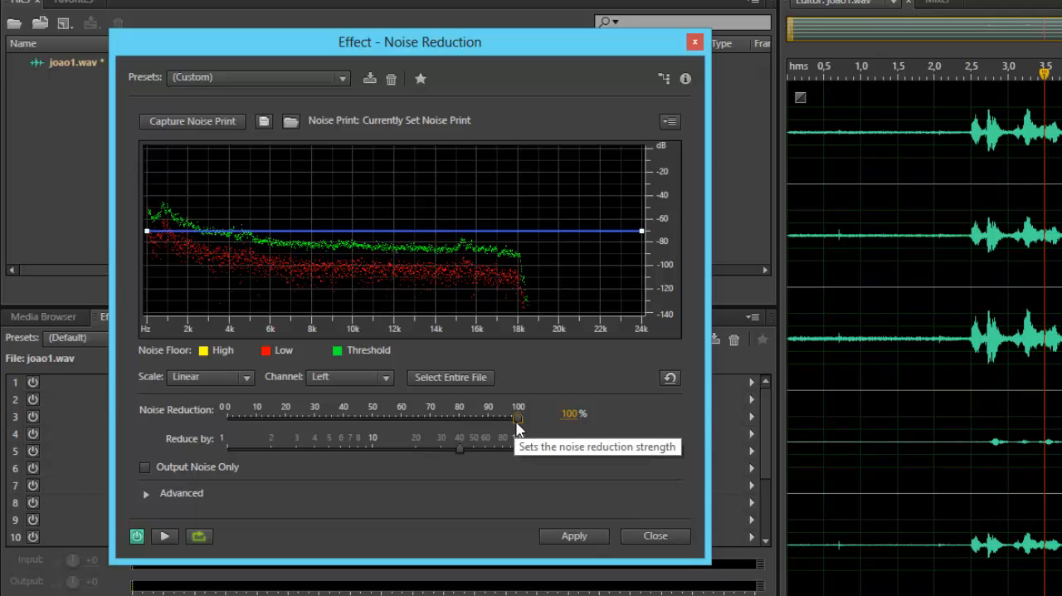
drag(517, 420, 390, 428)
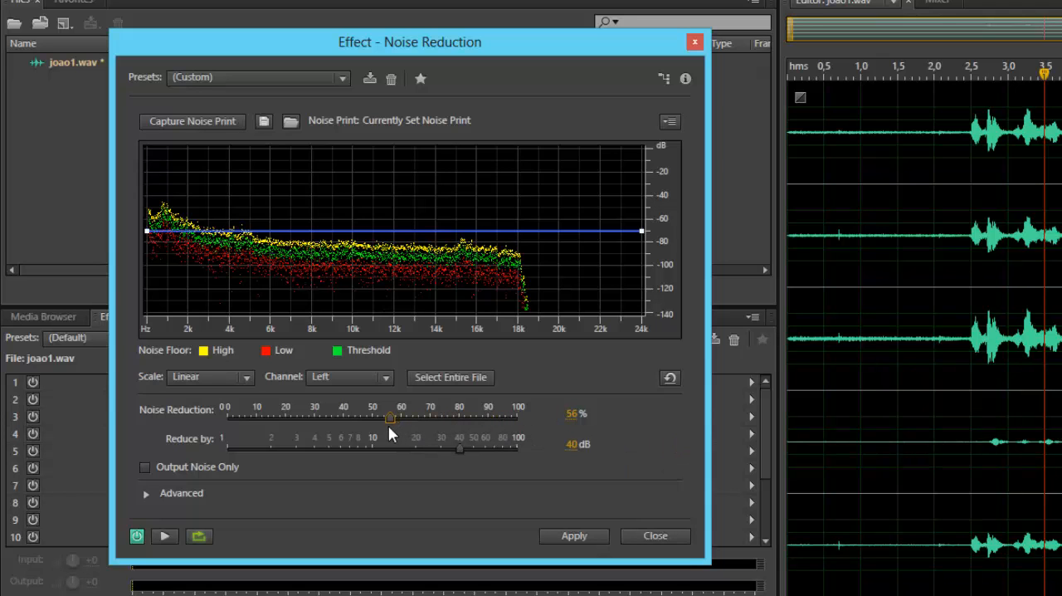
click(163, 537)
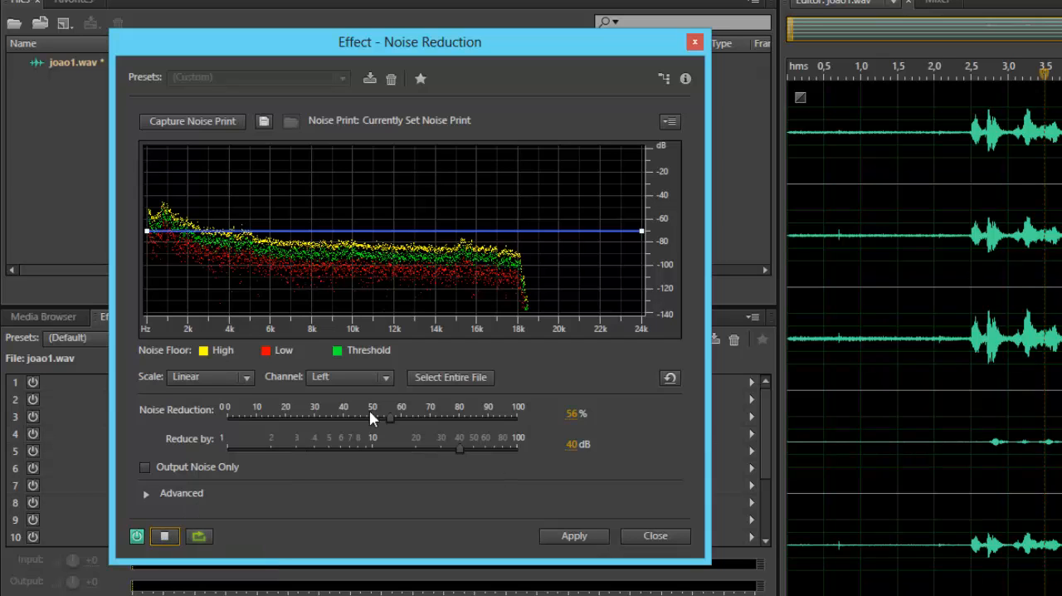
drag(412, 415, 247, 404)
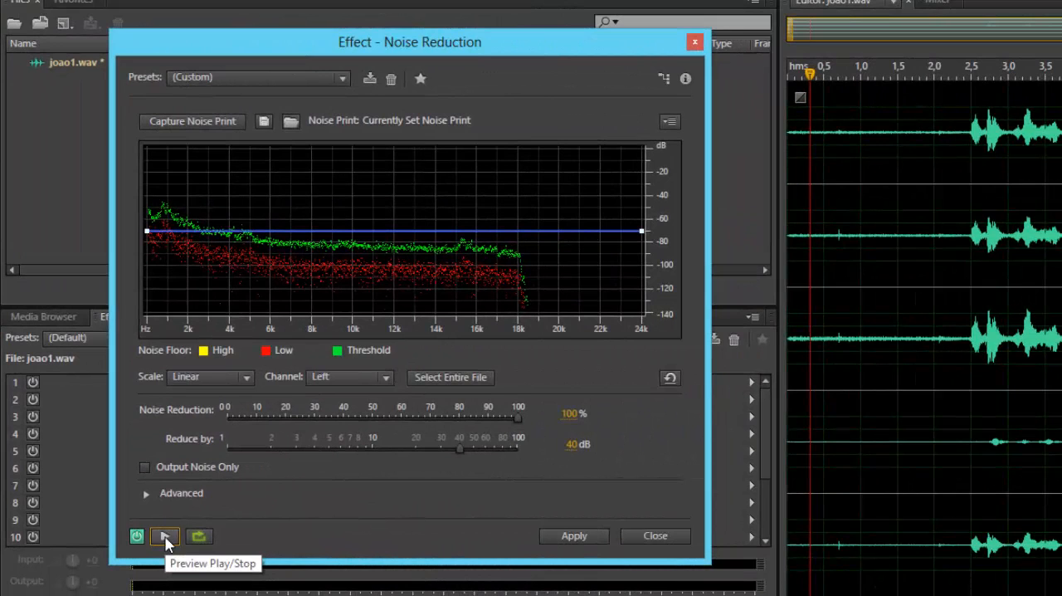
Apply the noise reduction to the file at 100% strength and 40 dB reduction, and clear the selection
click(569, 535)
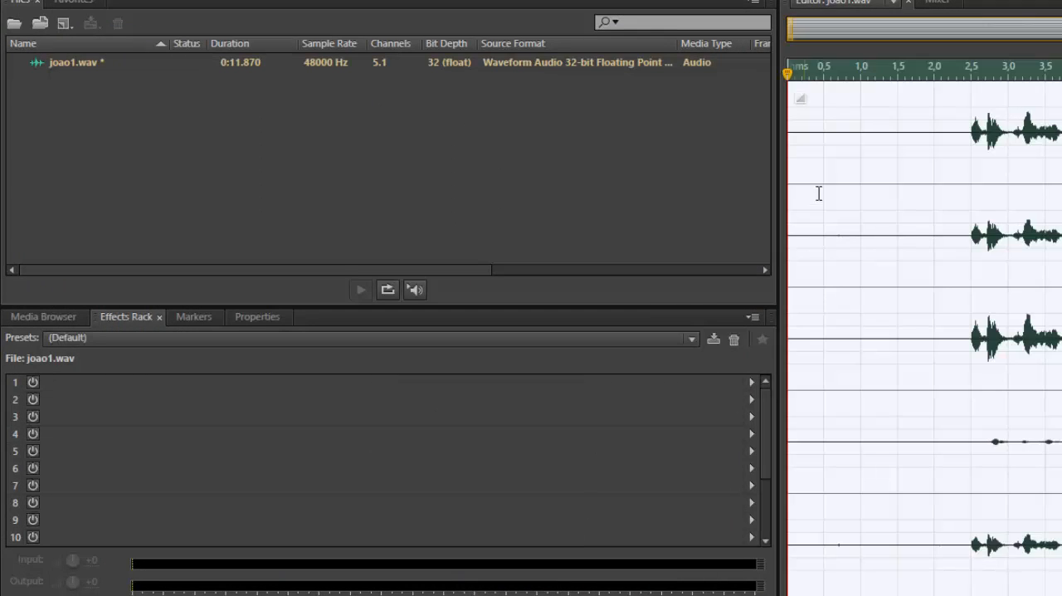
click(862, 125)
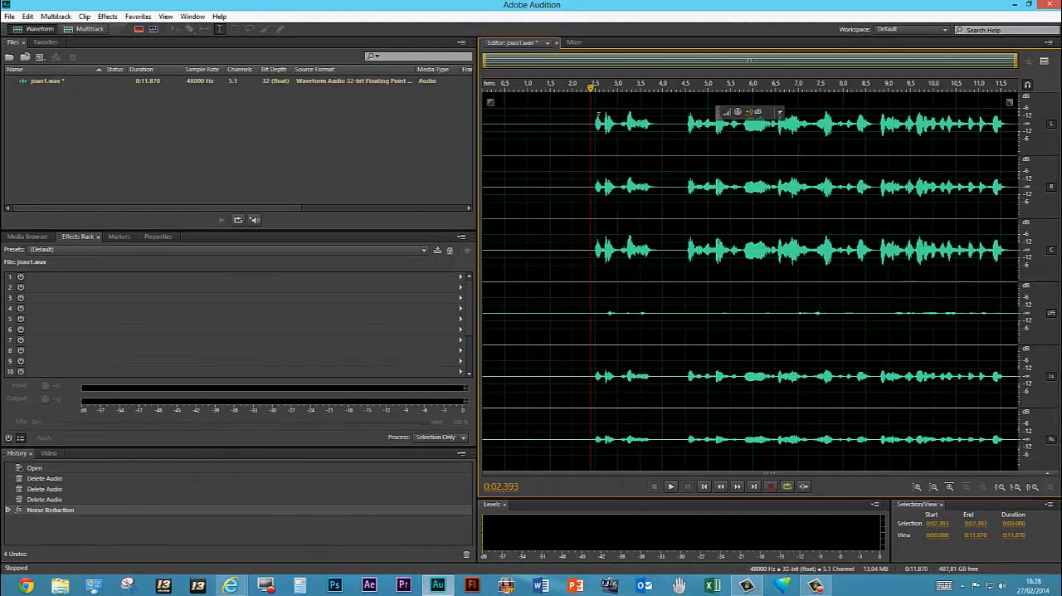
Delete about 2.4 seconds of silence before the speech and about 0.6 seconds of the pause after the first phrase
drag(590, 117, 390, 121)
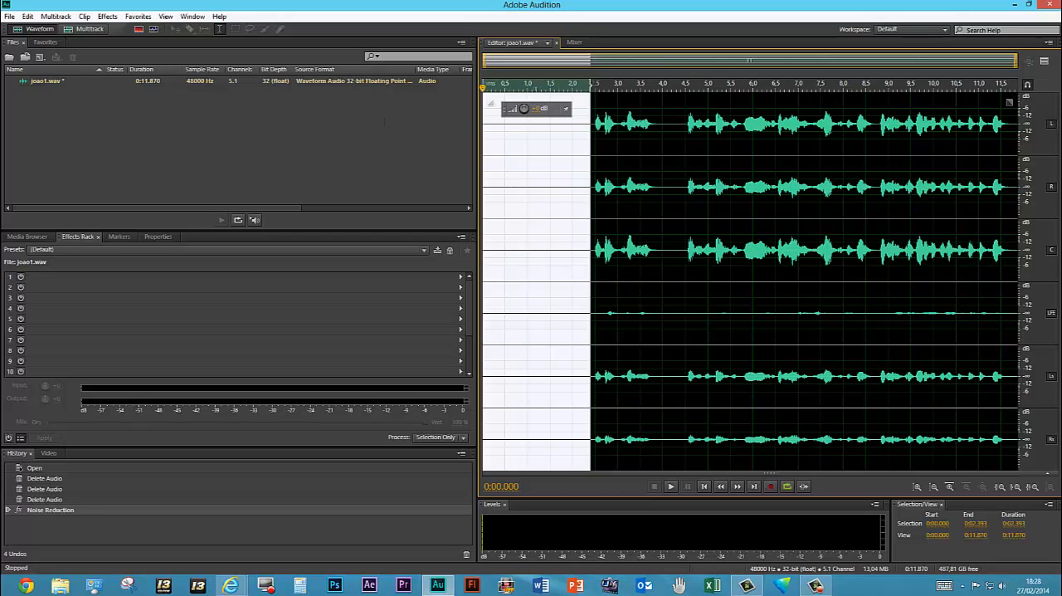
key(Delete)
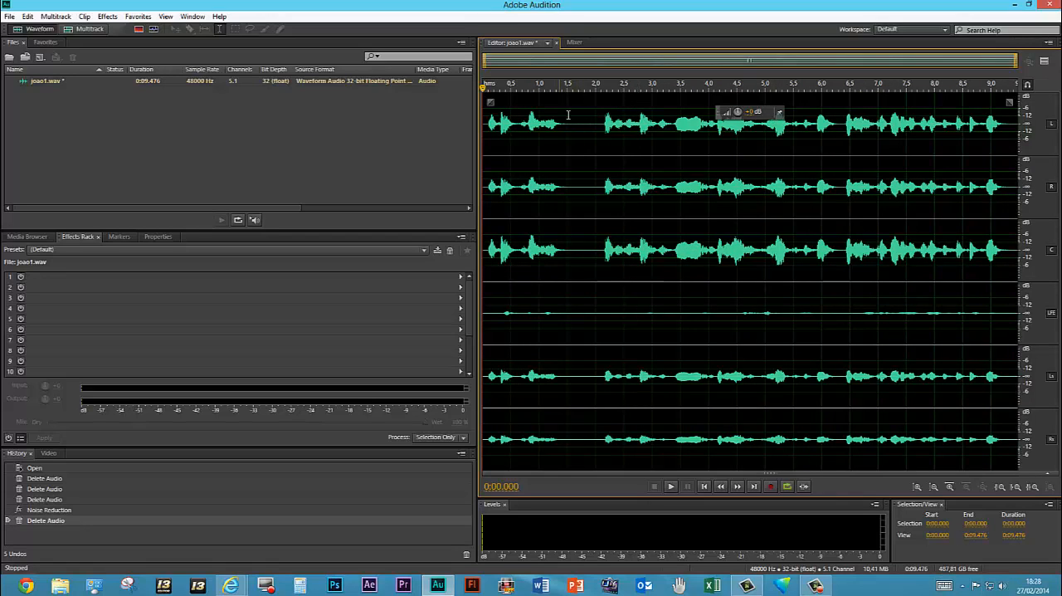
drag(568, 114, 609, 115)
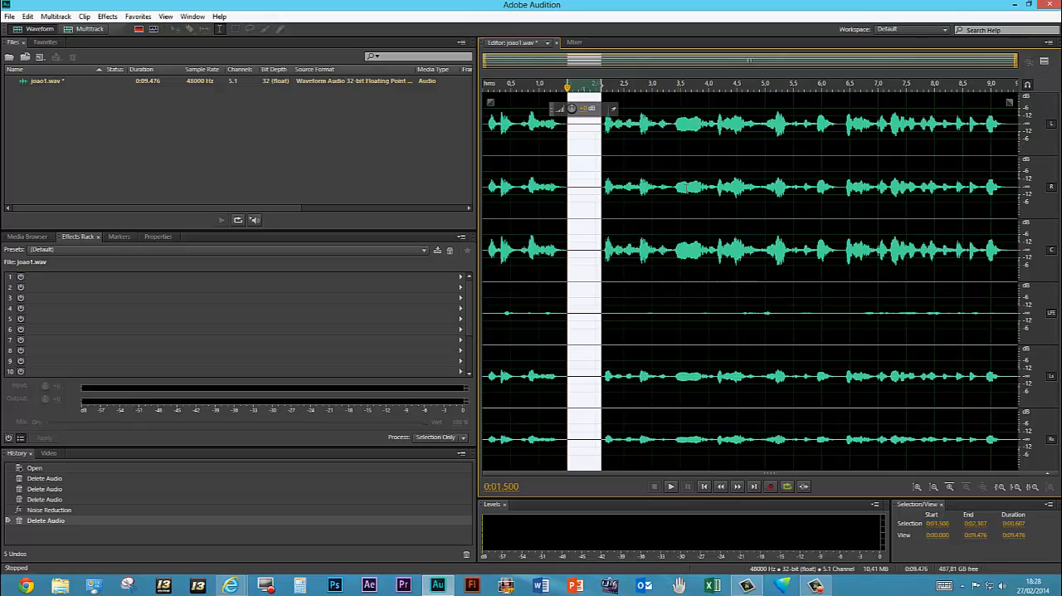
key(Delete)
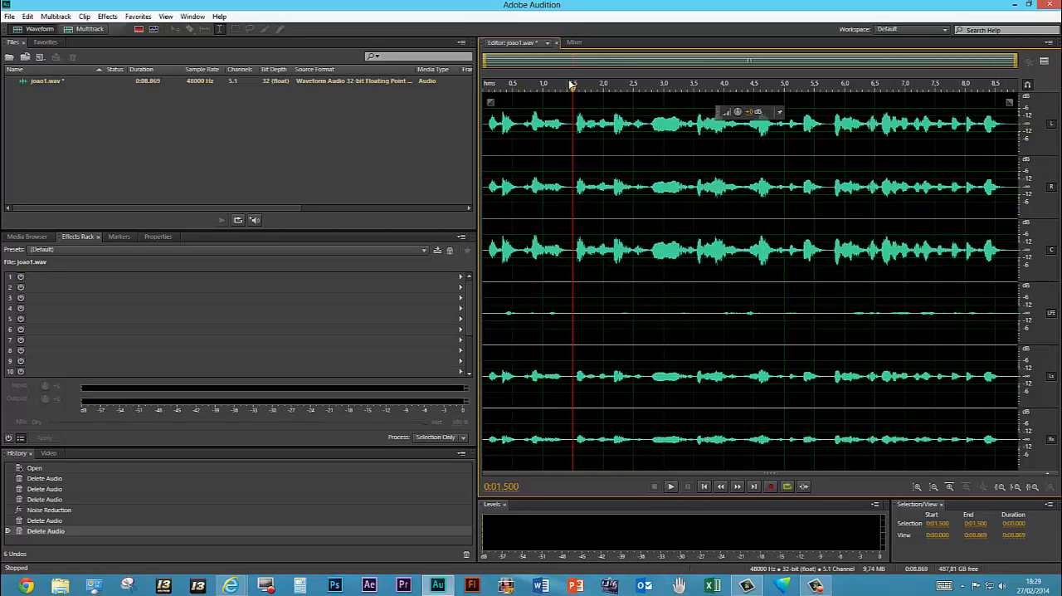
Play the cleaned and trimmed recording from the beginning
drag(573, 87, 484, 86)
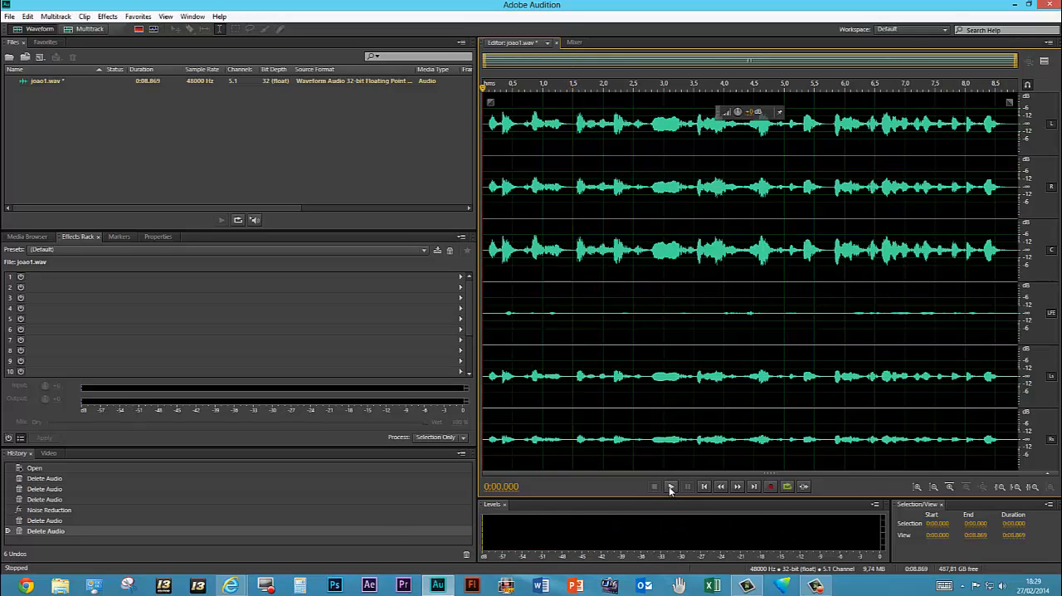
click(670, 487)
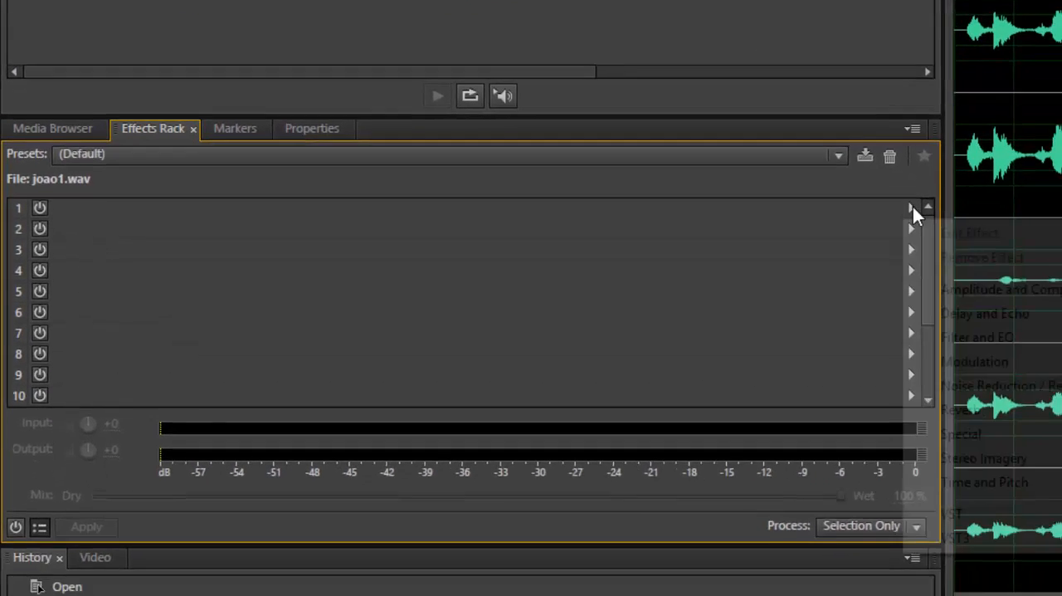
Add an Echo effect from the Delay and Echo category to the first slot of the Effects Rack
click(1016, 238)
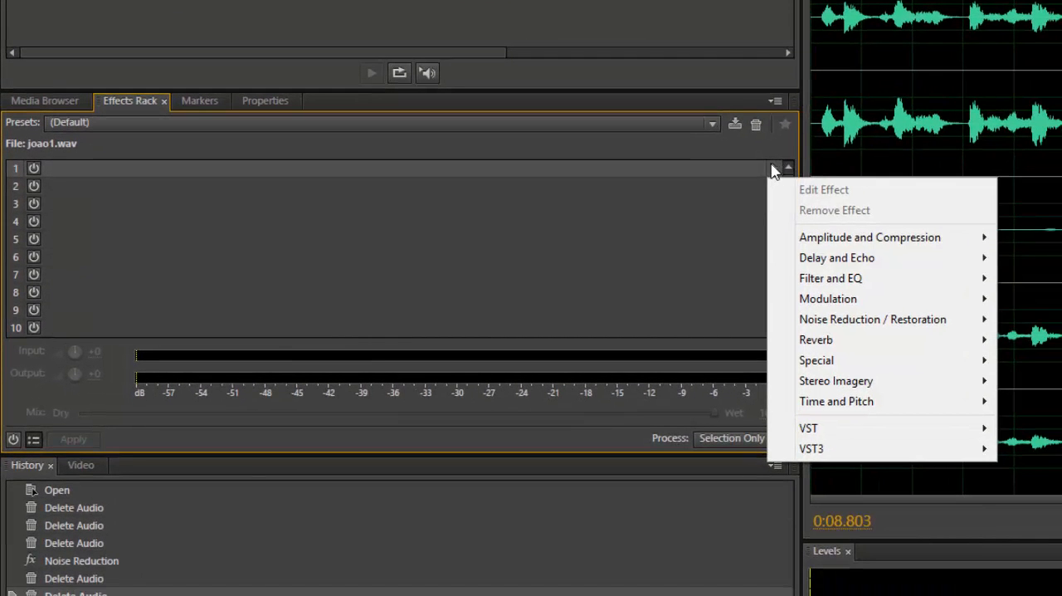
mouse_move(904, 238)
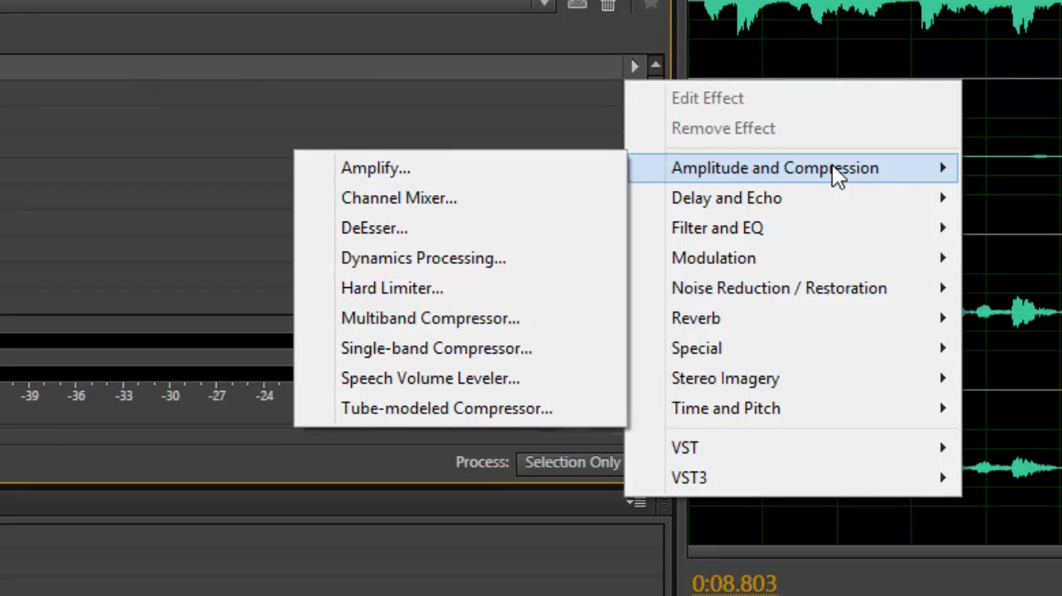
mouse_move(821, 197)
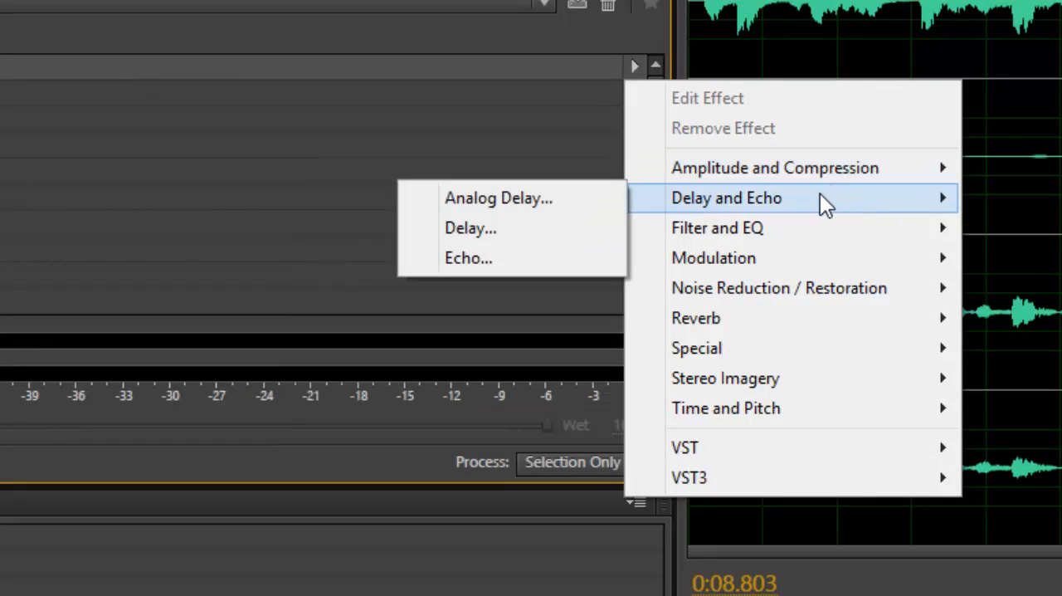
click(474, 257)
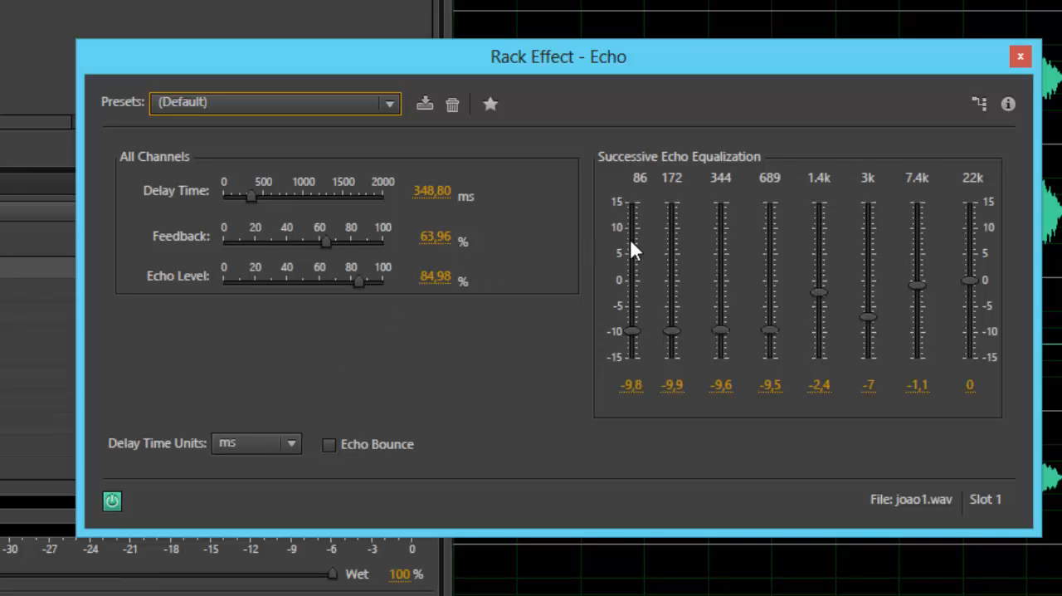
Set the echo equalization bands from 86 to 22k to about -2.36, -4.49, -2.93, -5.21, 0.76, -3.62, 2.28 and 4.06, and close the settings
drag(476, 57, 333, 54)
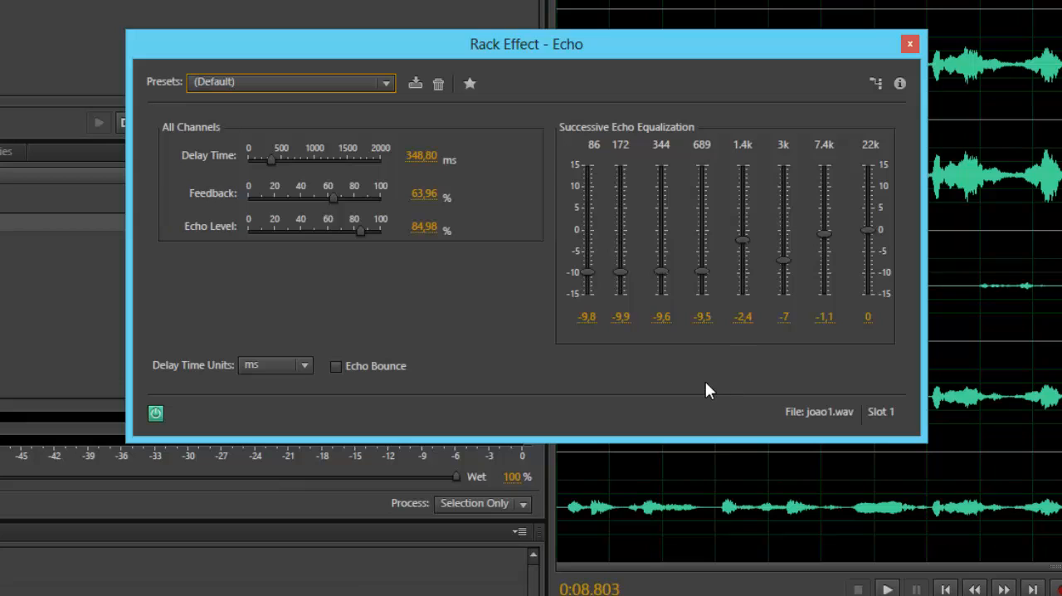
drag(587, 271, 744, 224)
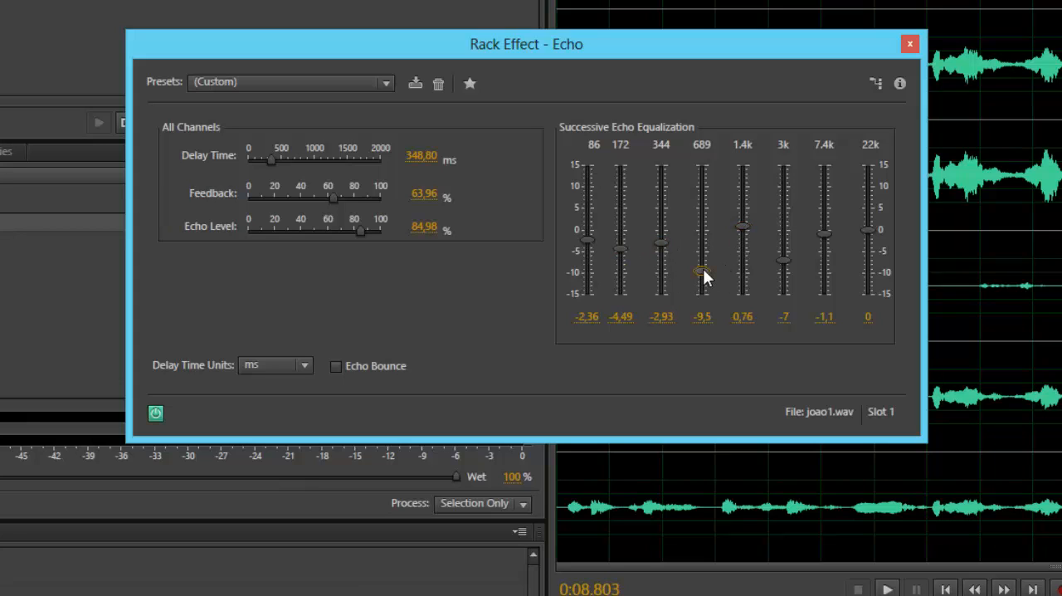
drag(703, 270, 870, 208)
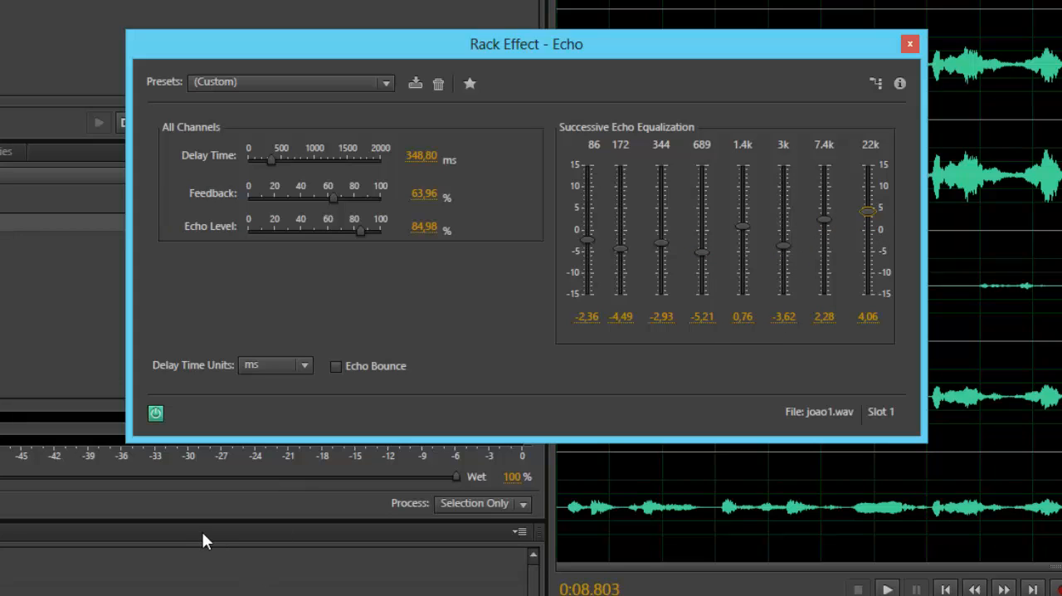
click(902, 49)
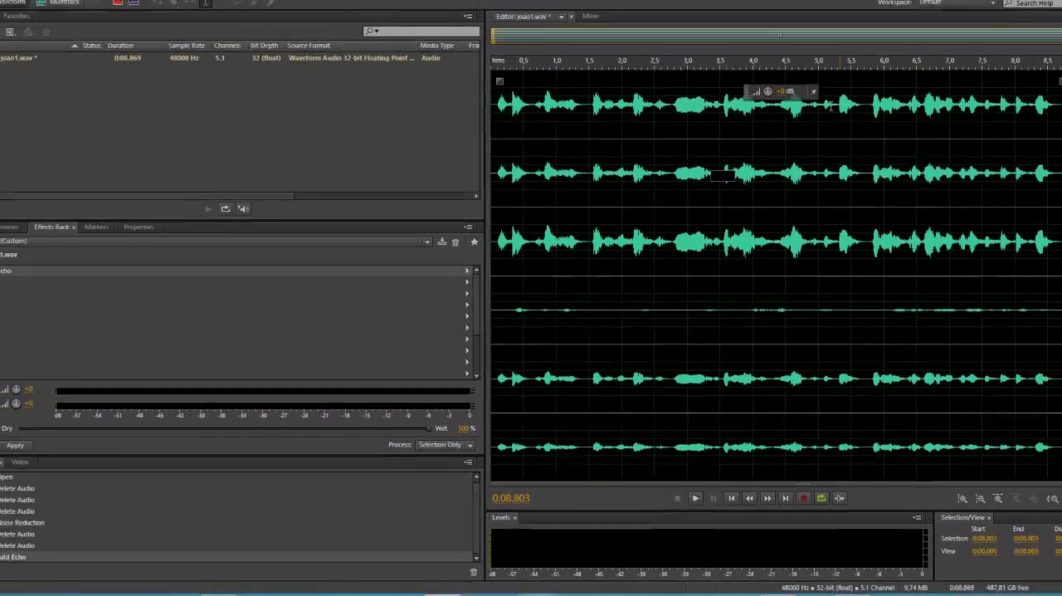
Play the recording from the beginning to hear it with the echo, and stop playback
drag(577, 65, 376, 151)
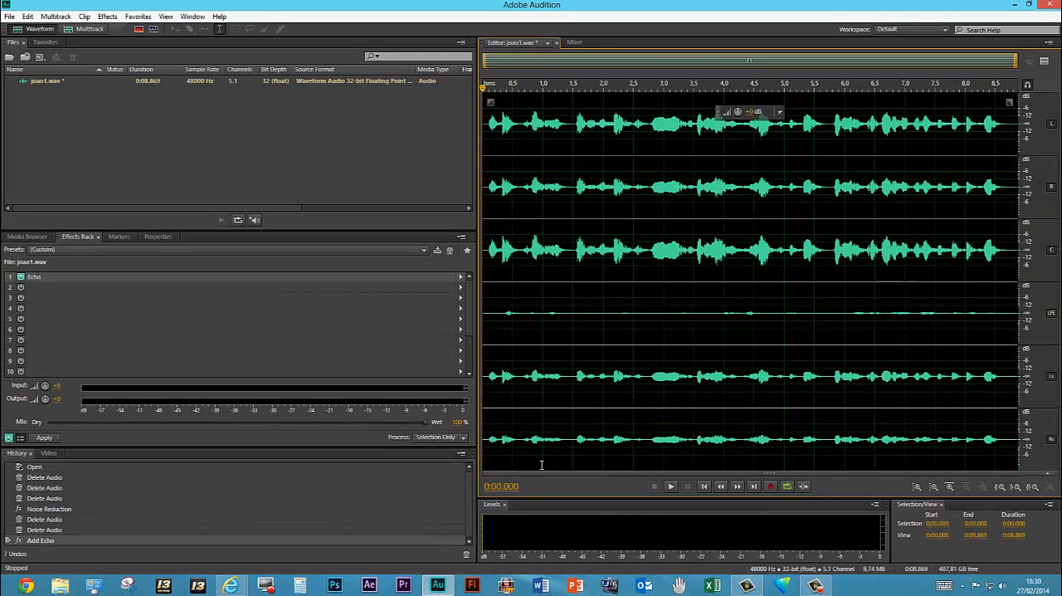
click(672, 486)
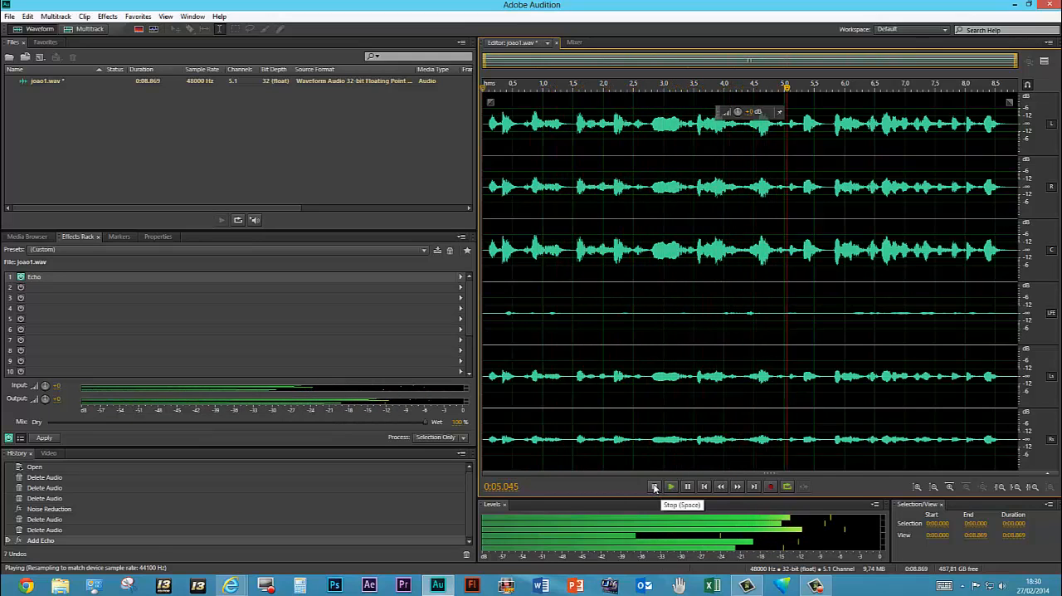
click(654, 487)
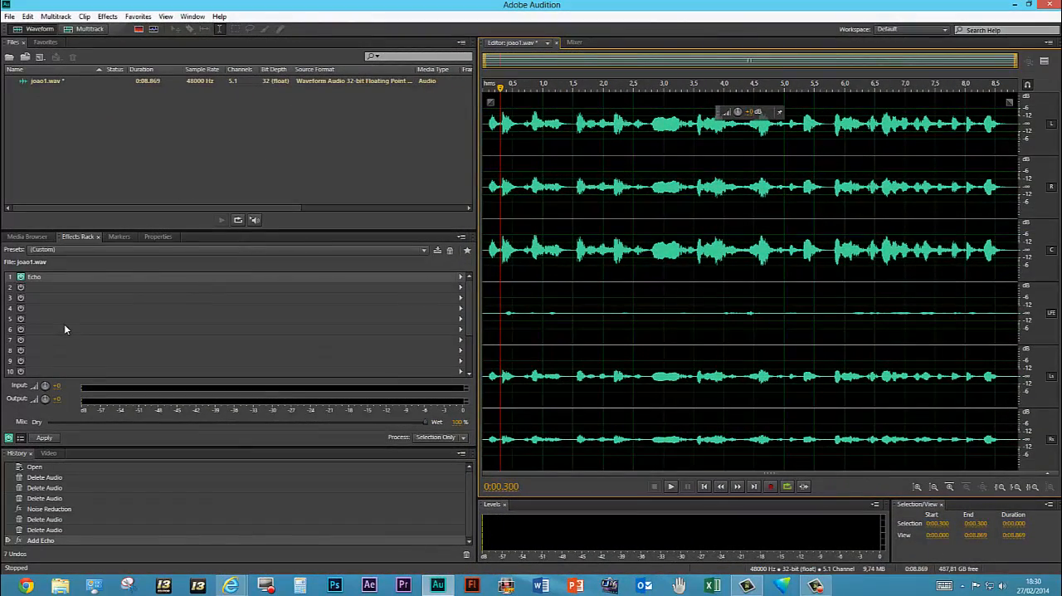
Reopen the Echo settings and lower the 86, 172, 344, 1.4k, 7.4k and 22k equalization bands, with 86 at about -7.8
double_click(40, 280)
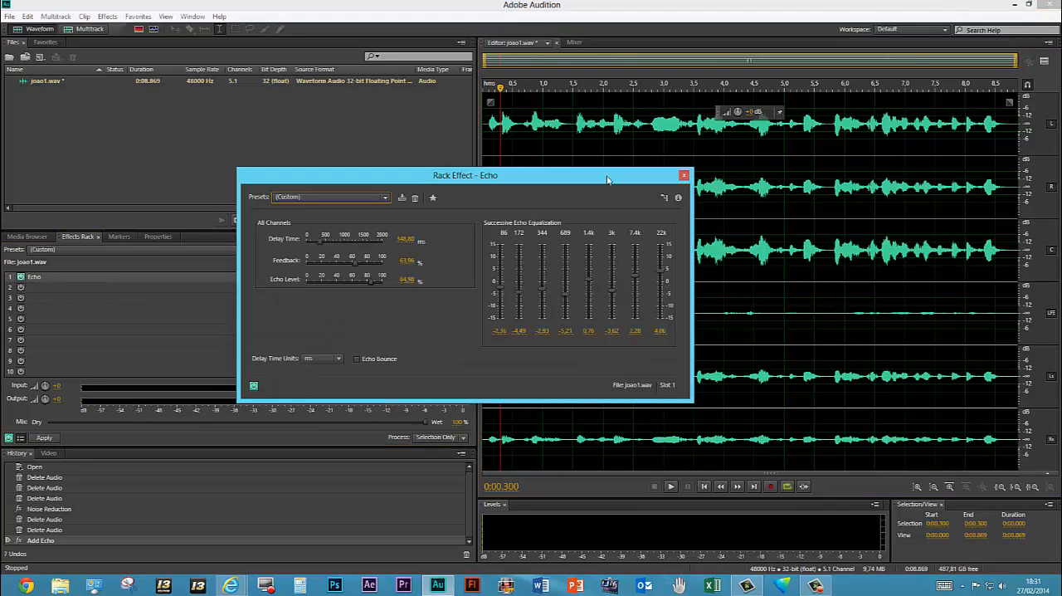
drag(547, 178, 566, 135)
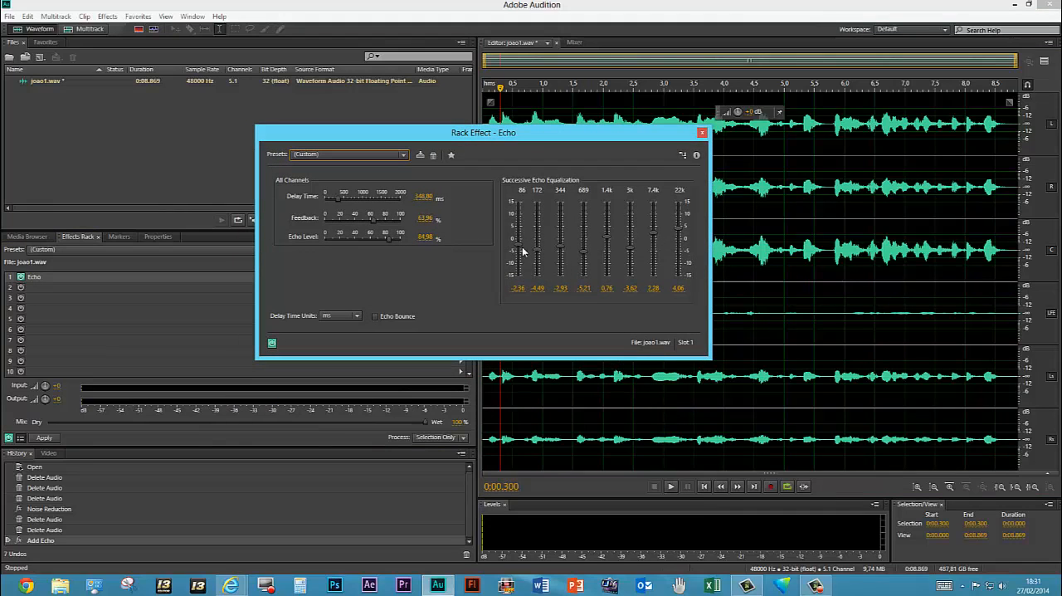
drag(518, 244, 680, 242)
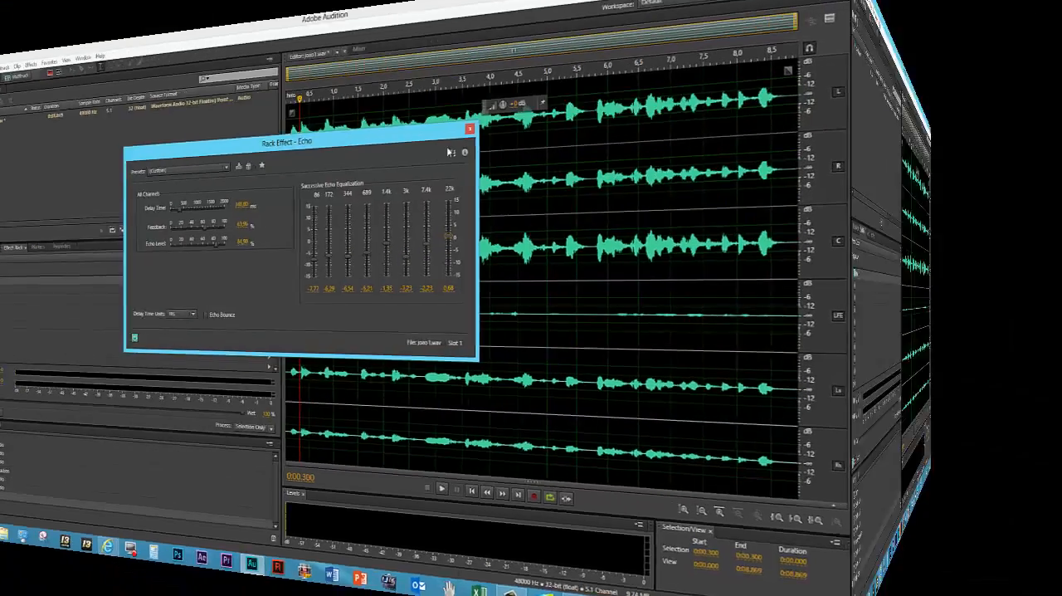